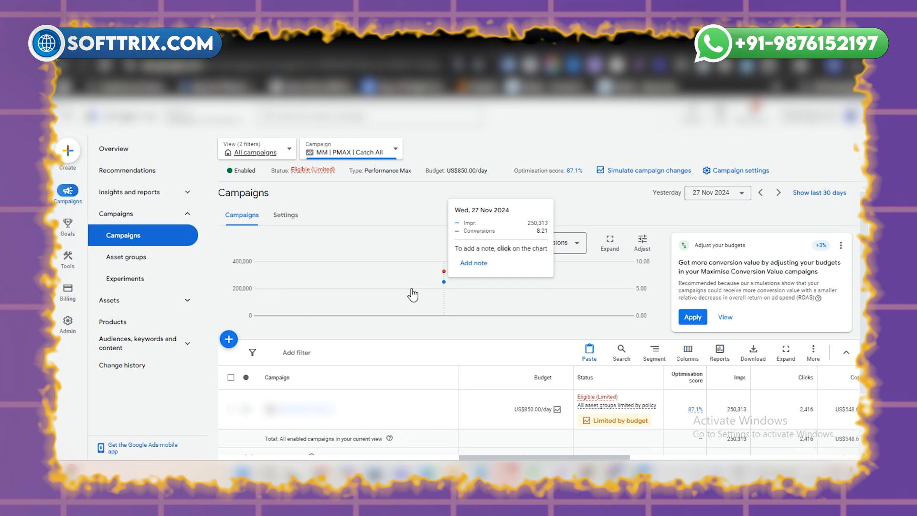
Step: Open the Assets report for the MM | PMAX | Catch All campaign
scroll(368, 308, down, 2)
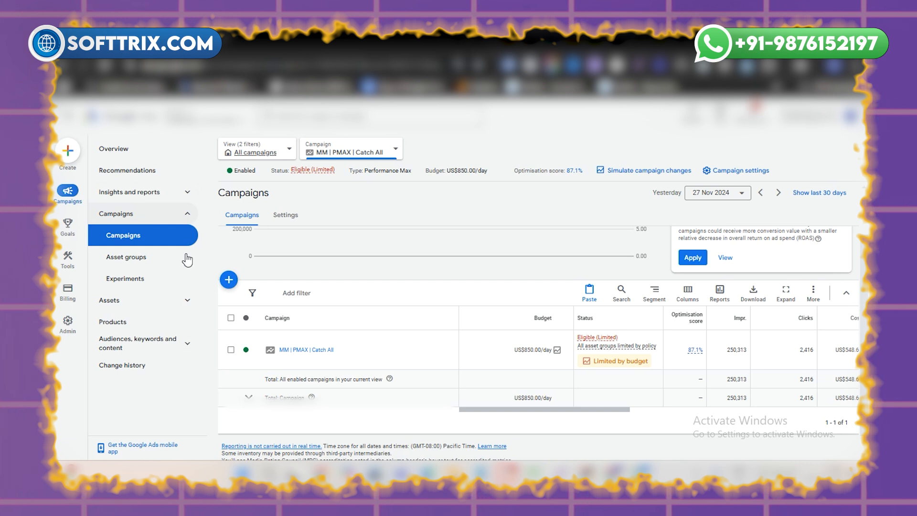
click(178, 303)
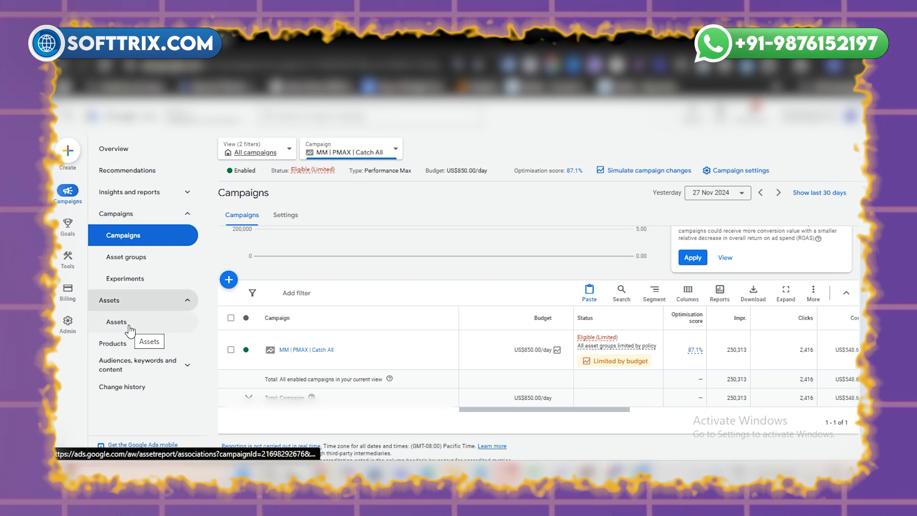
click(129, 328)
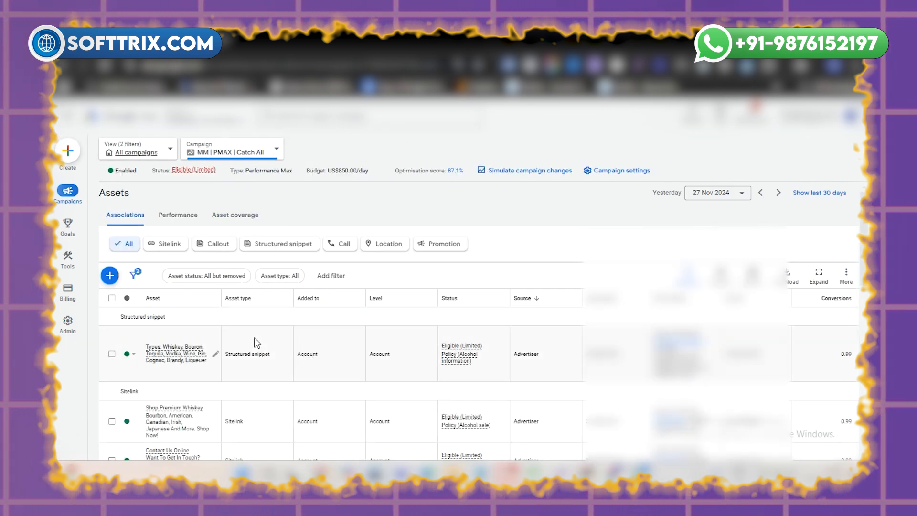
Step: Review the campaign's asset associations from the structured snippets and sitelinks down to the business logo and totals
scroll(344, 325, down, 2)
scroll(257, 336, up, 4)
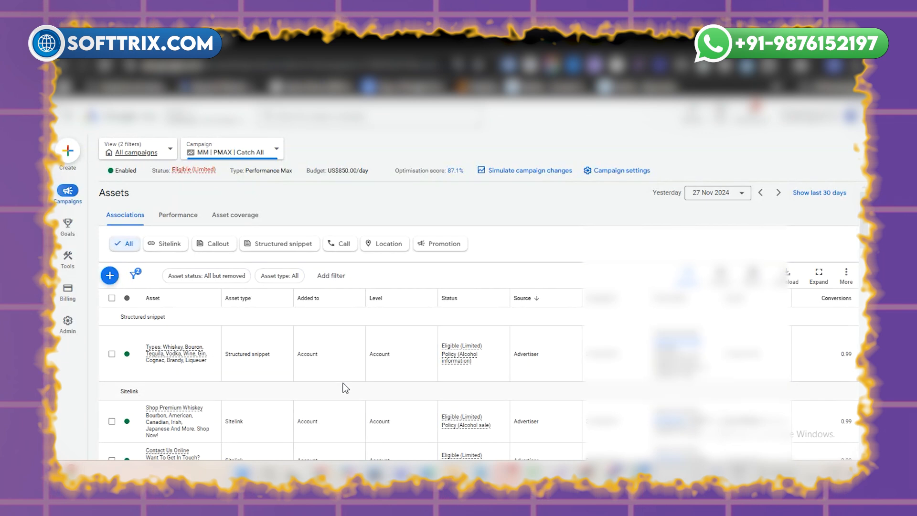
scroll(345, 388, down, 3)
scroll(286, 354, down, 2)
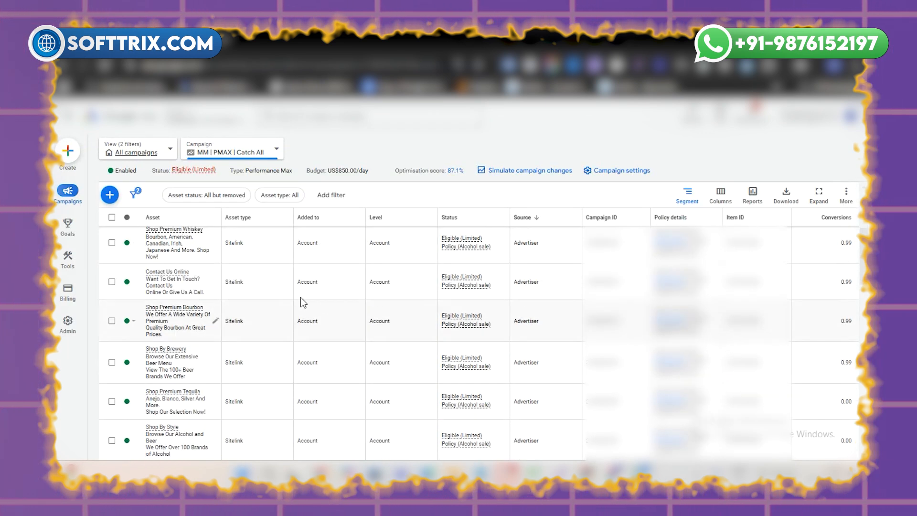
scroll(425, 343, down, 10)
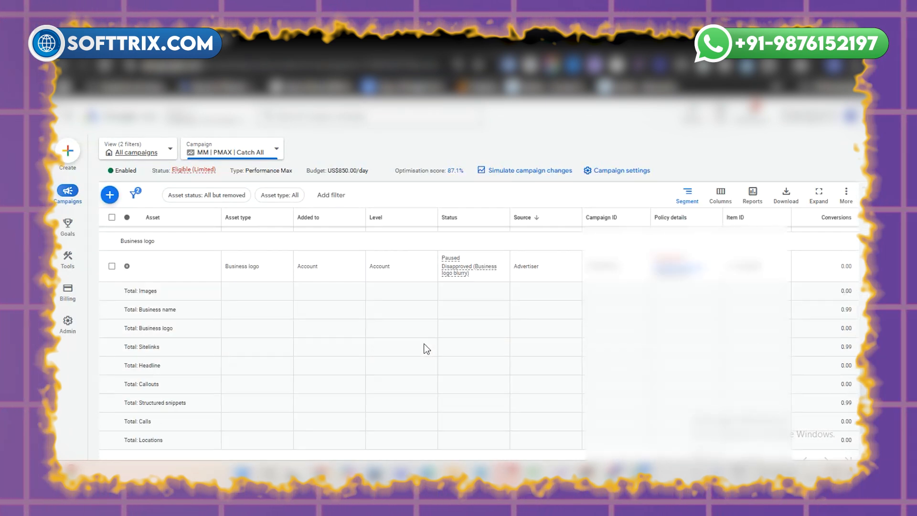
scroll(420, 346, up, 4)
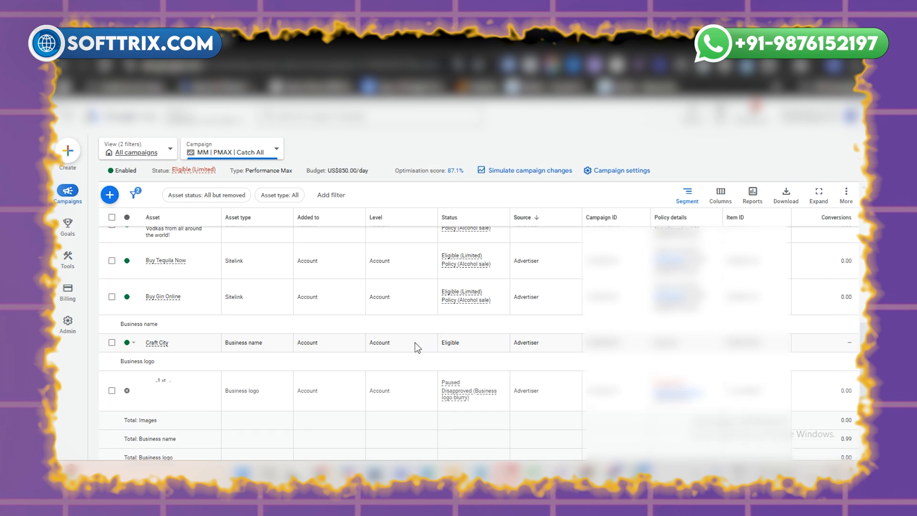
scroll(411, 343, up, 5)
scroll(413, 345, up, 5)
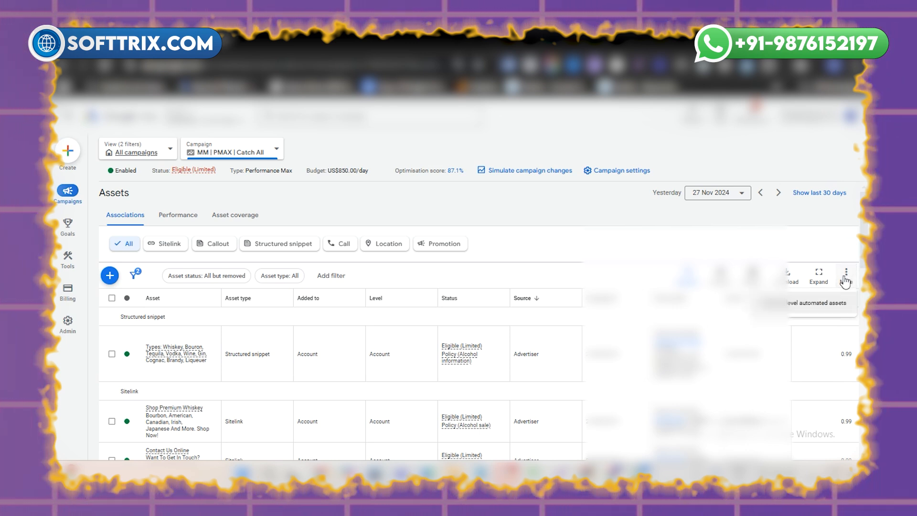
Step: Open the account-level automated assets report and go to its advanced settings
click(837, 310)
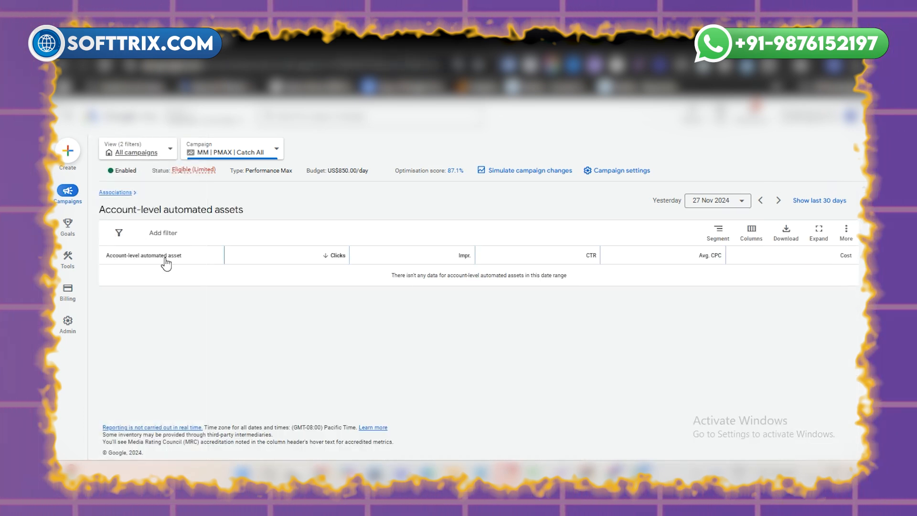
double_click(396, 275)
triple_click(393, 275)
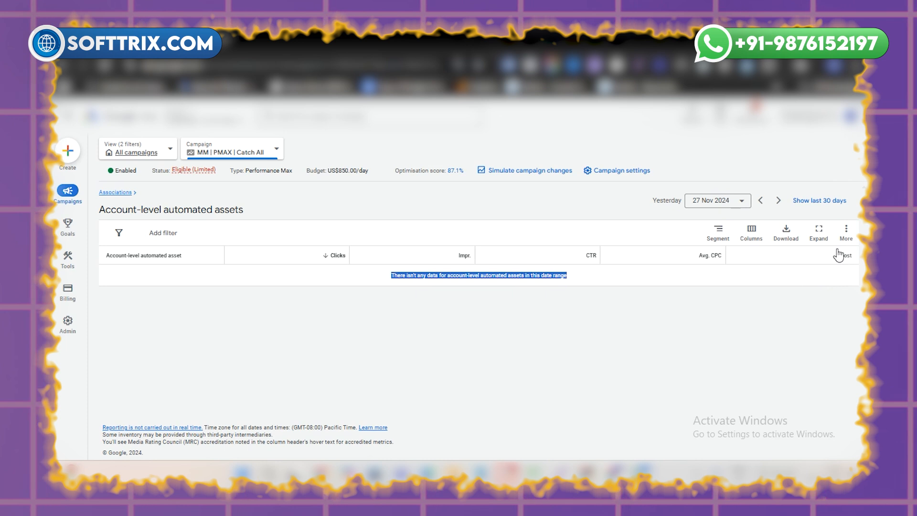
click(846, 234)
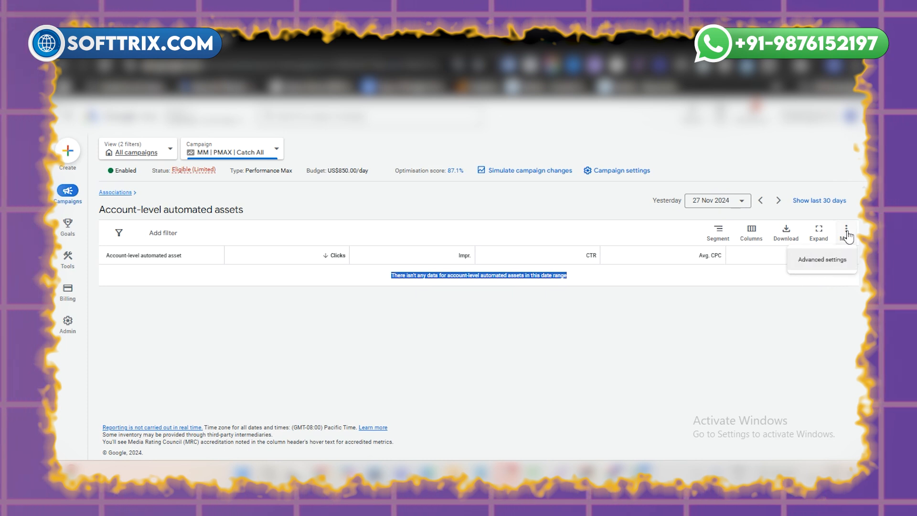
click(832, 260)
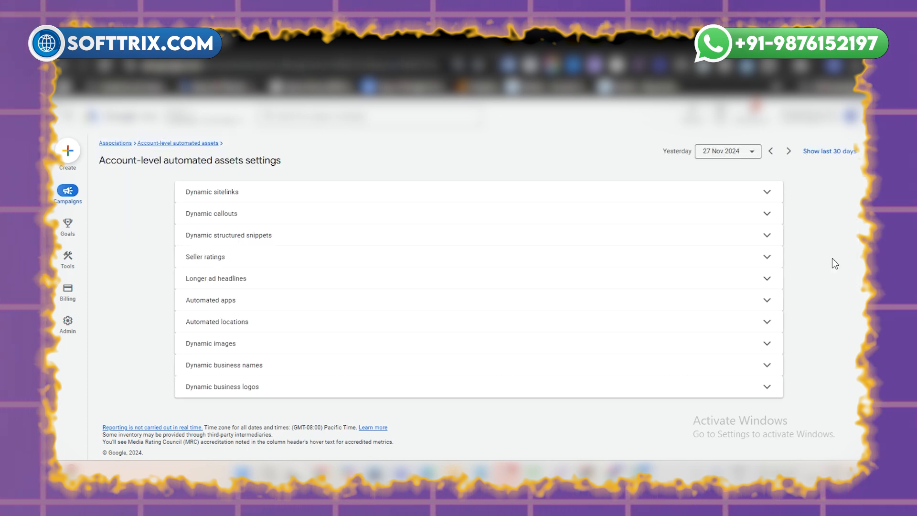
Step: Expand the Dynamic sitelinks, Dynamic callouts and Dynamic structured snippets settings
click(400, 192)
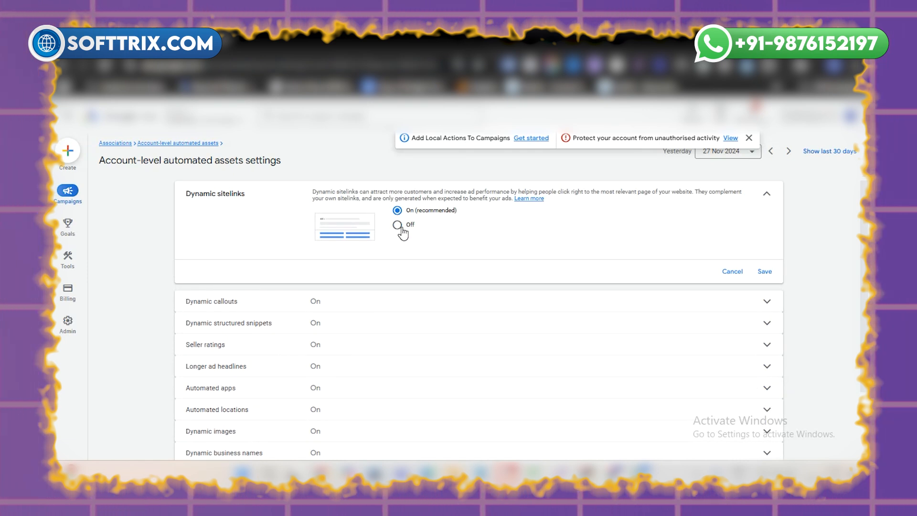
triple_click(217, 193)
click(242, 303)
click(282, 295)
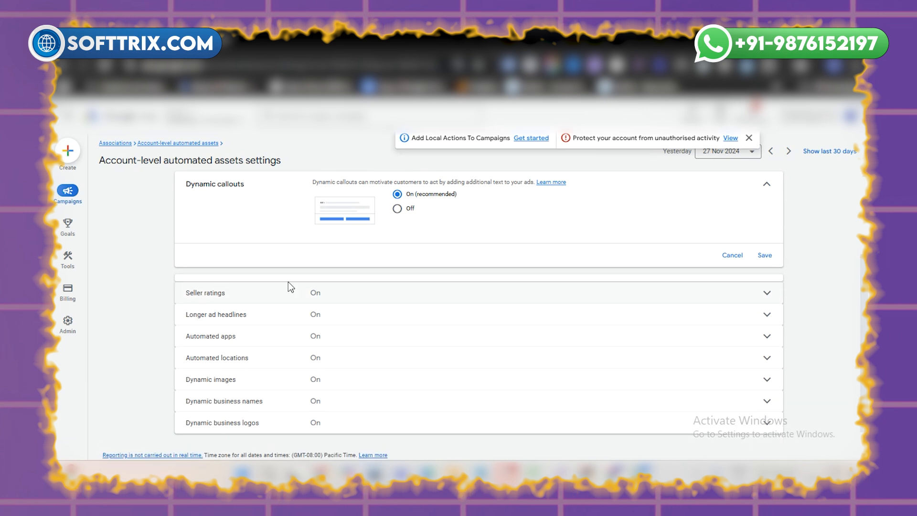
scroll(376, 318, up, 2)
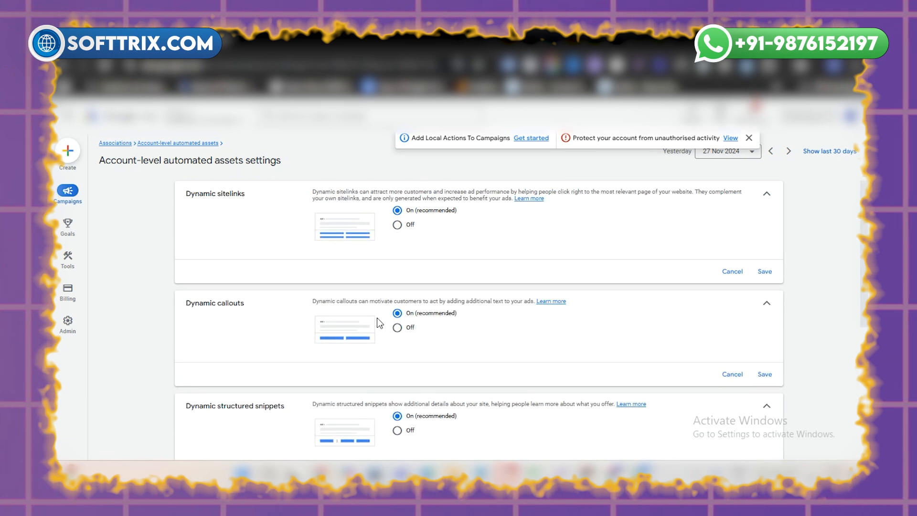
Step: Select Off for both Dynamic sitelinks and Dynamic callouts without saving
click(398, 225)
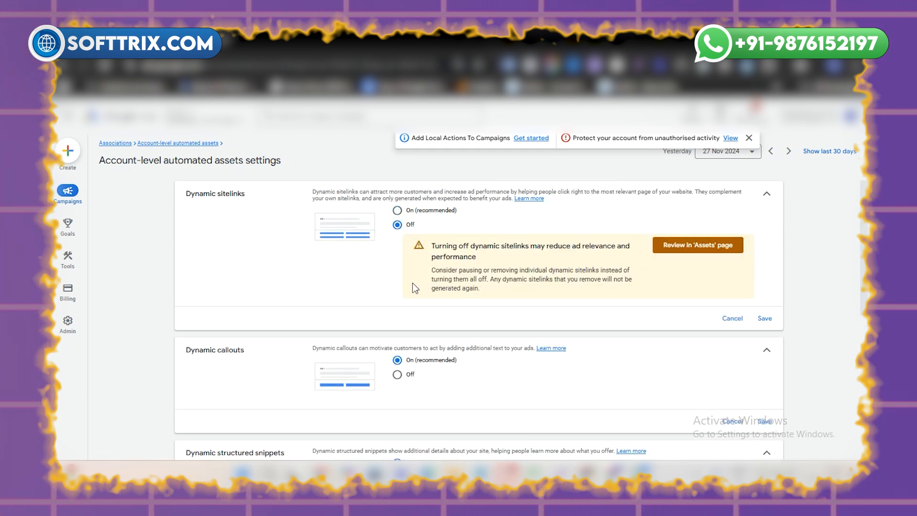
scroll(414, 305, down, 3)
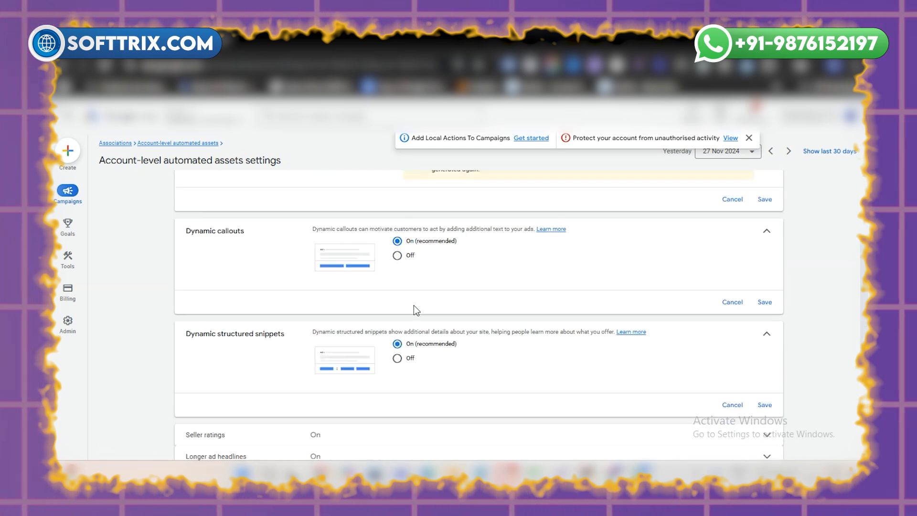
click(397, 255)
scroll(394, 270, up, 2)
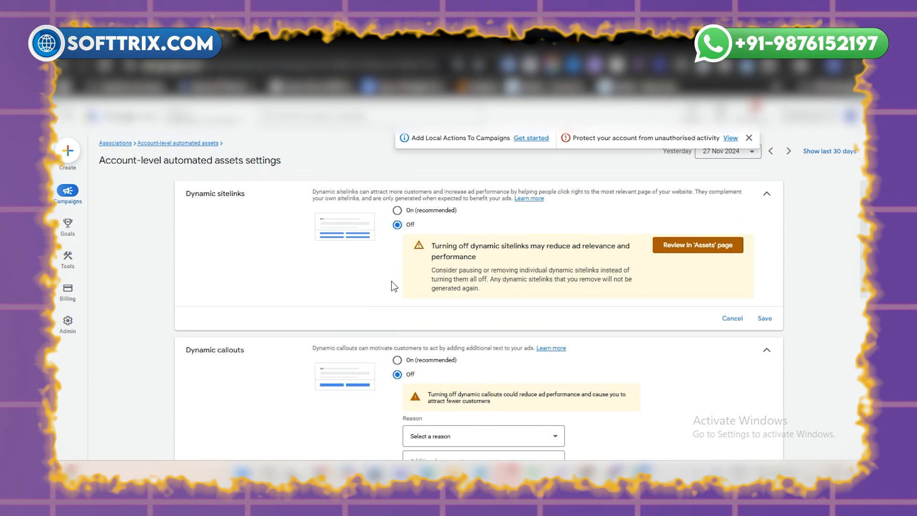
Step: Return Dynamic sitelinks and Dynamic callouts to On (recommended) and cancel editing of all three expanded settings
click(397, 211)
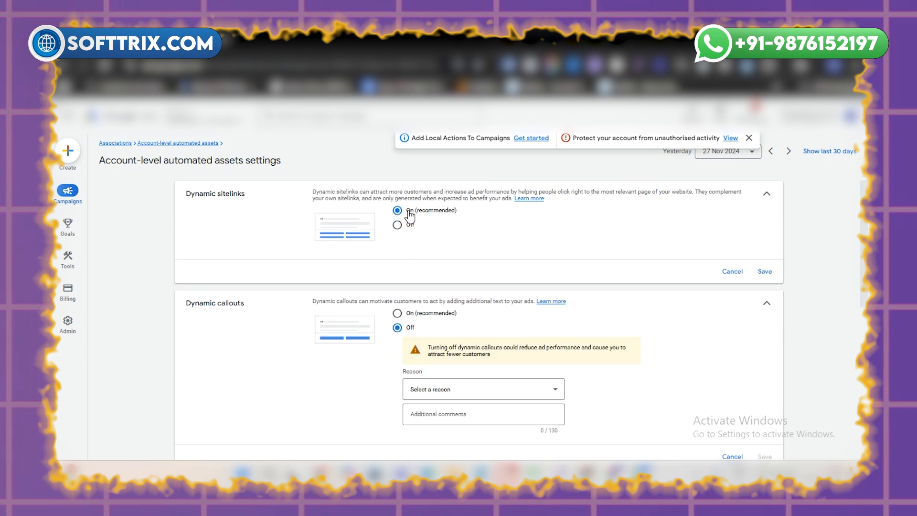
click(401, 313)
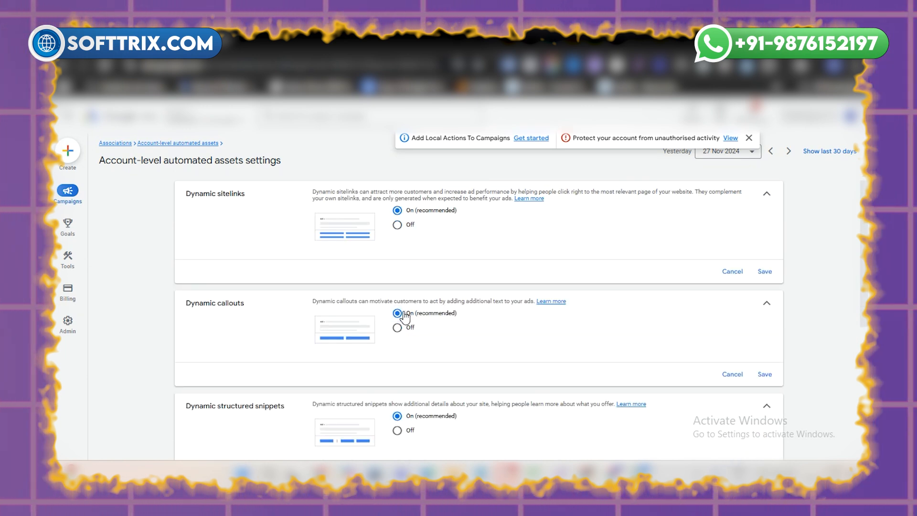
click(724, 379)
click(731, 270)
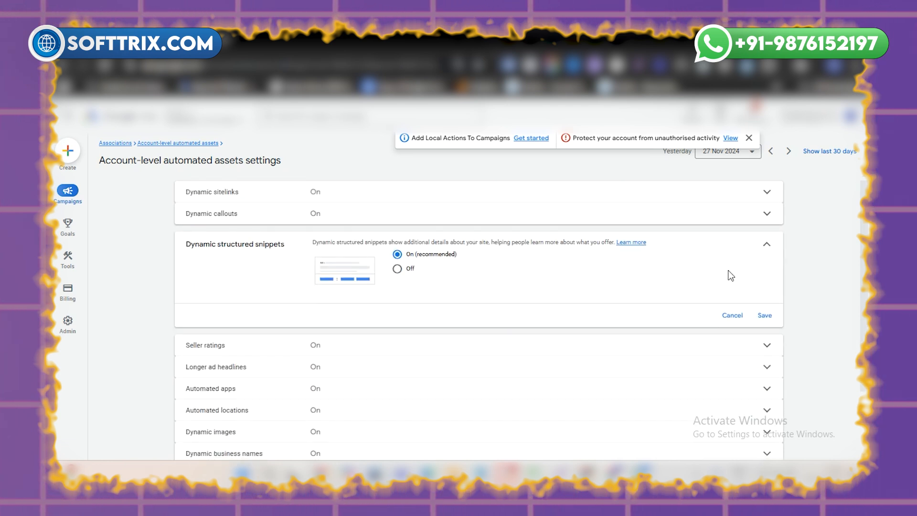
click(737, 319)
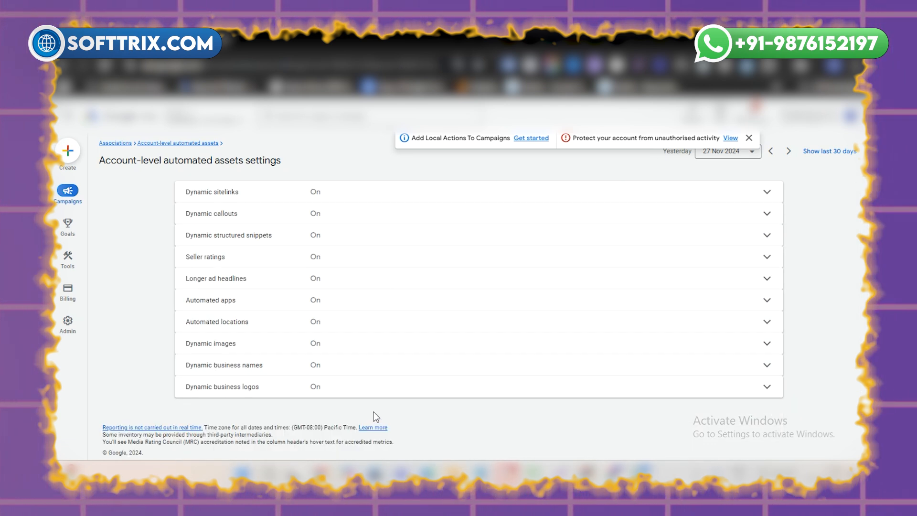
Step: Set Dynamic business logos and Dynamic business names to Off
click(321, 388)
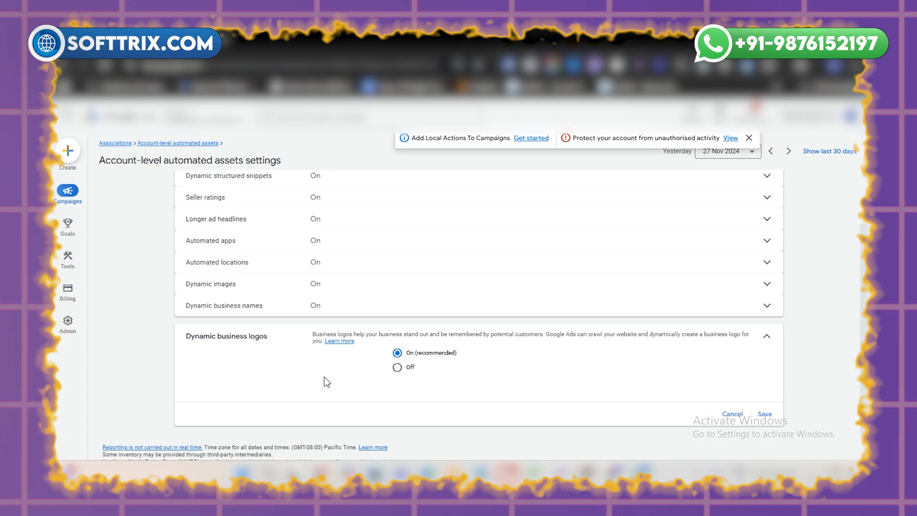
click(397, 367)
click(344, 307)
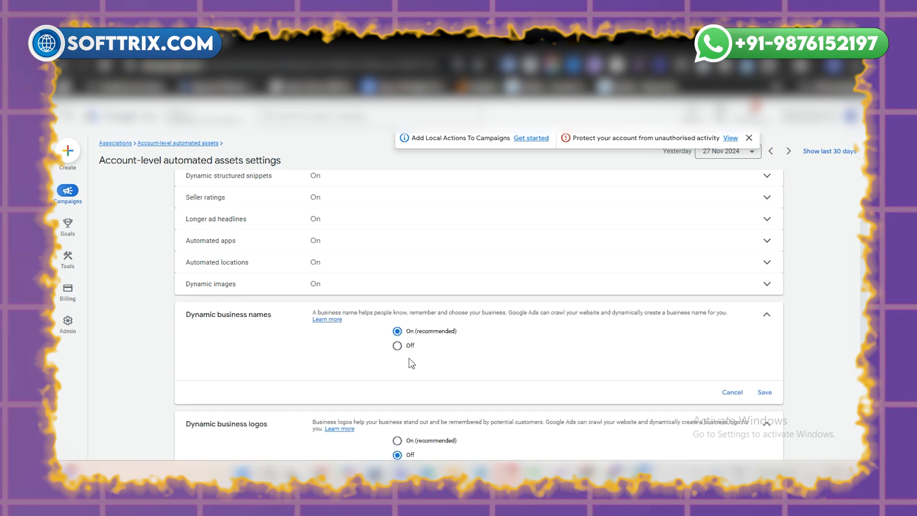
click(398, 345)
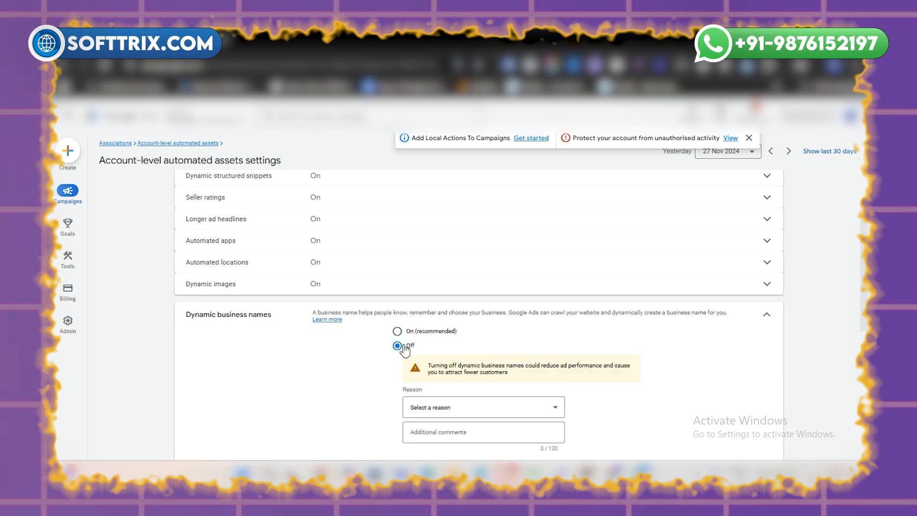
Step: Try Off for Dynamic images, and return the setting to On (recommended)
click(329, 287)
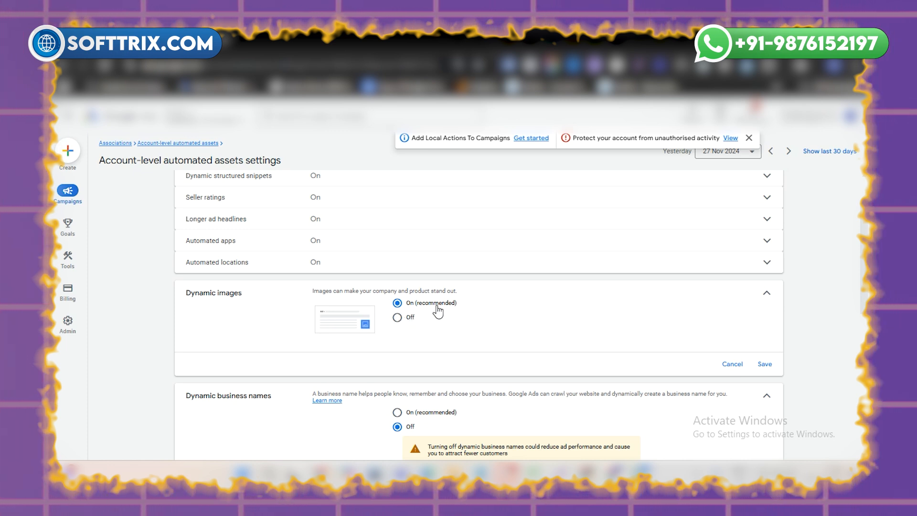
click(398, 319)
click(409, 308)
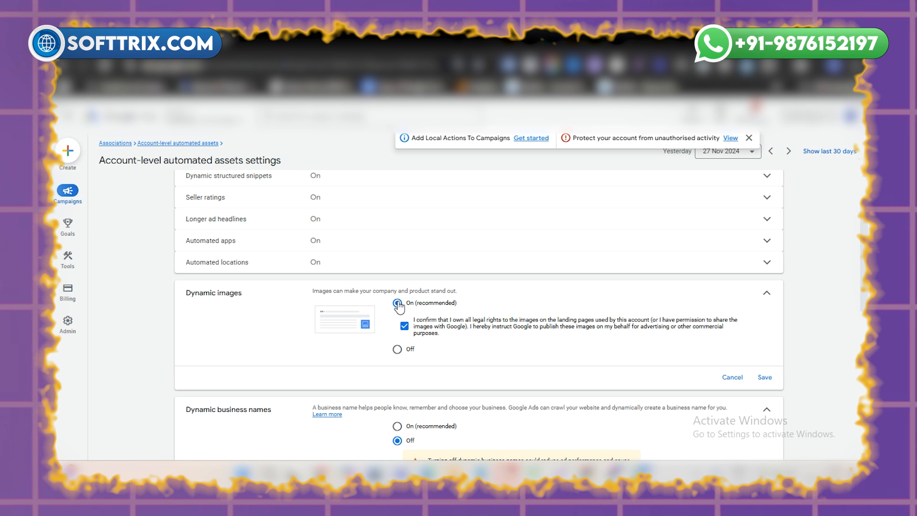
Step: Expand the Automated locations setting and select Off
click(336, 262)
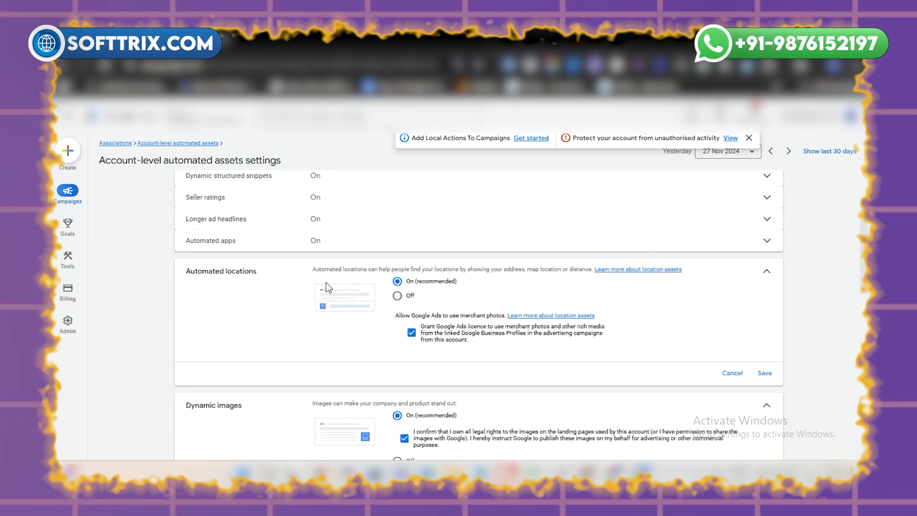
click(397, 296)
Step: Expand the Automated apps, Longer ad headlines, Seller ratings and Dynamic structured snippets settings to view their options
scroll(337, 304, up, 1)
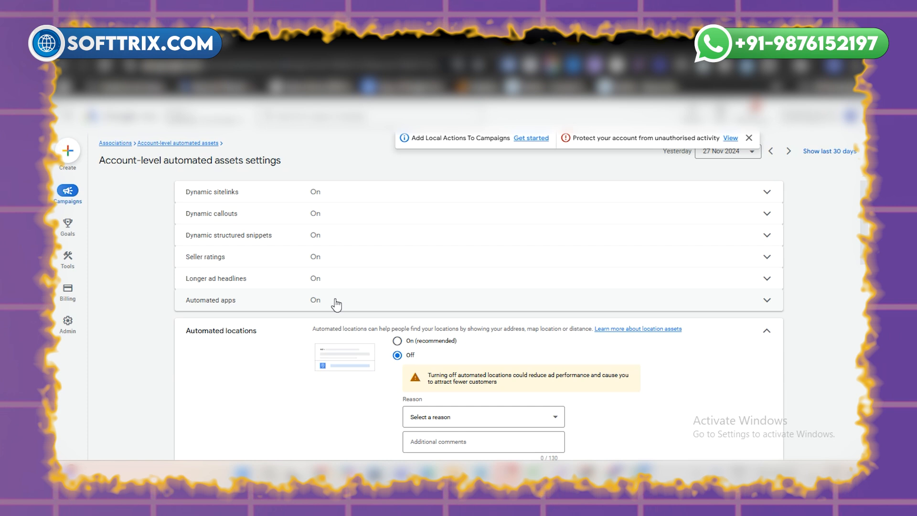
click(336, 302)
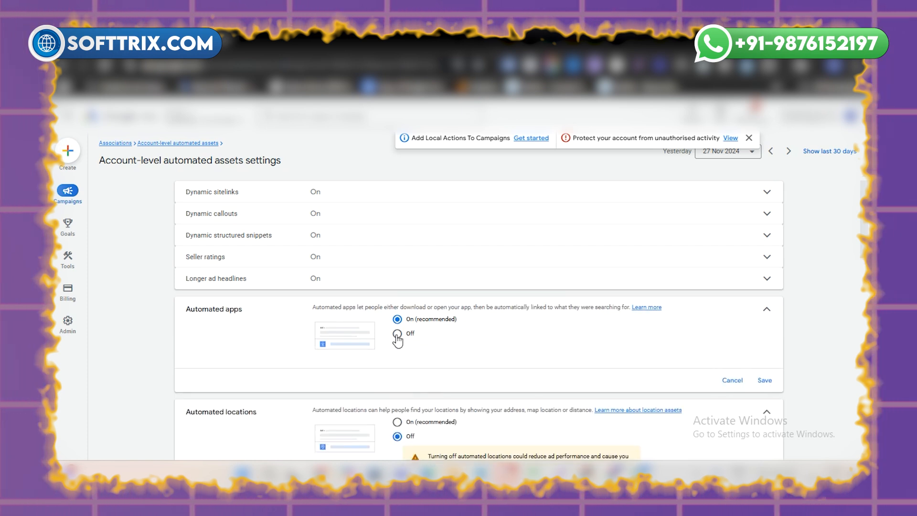
click(342, 286)
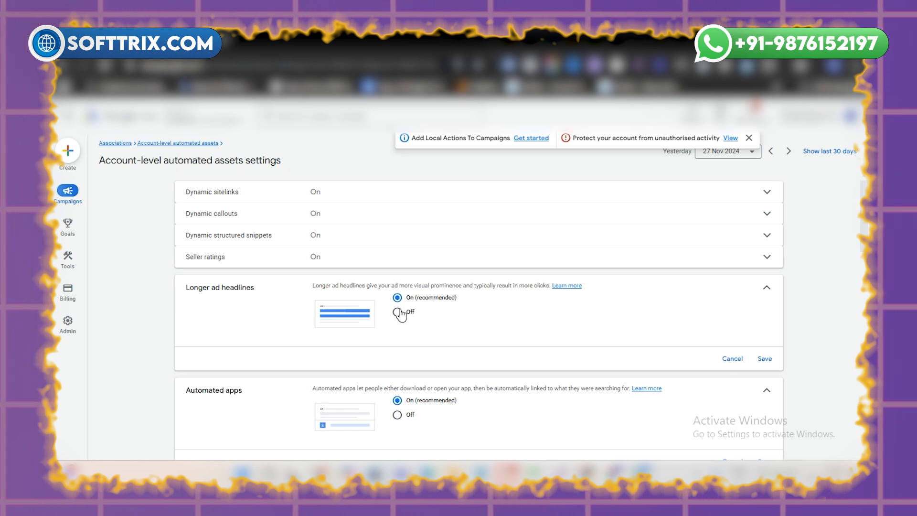
click(313, 260)
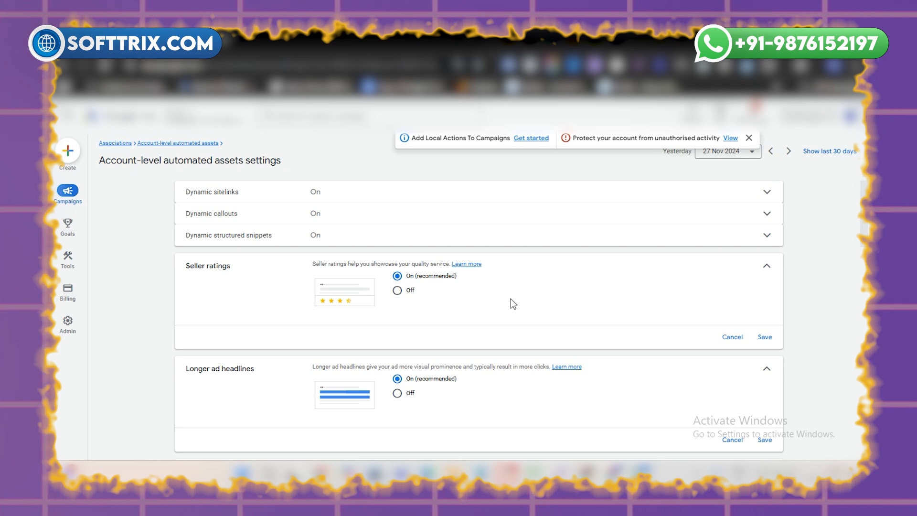
click(304, 236)
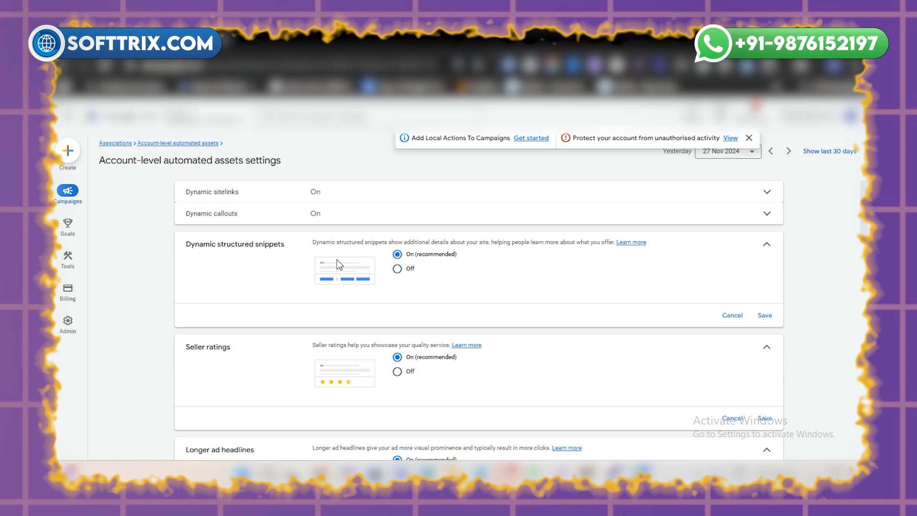
Step: Expand the Dynamic callouts setting and select Off
click(346, 217)
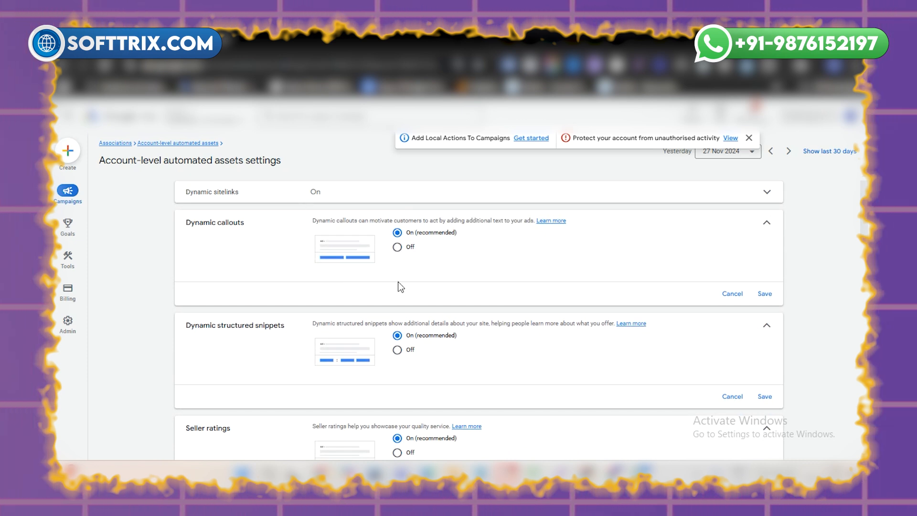
click(411, 248)
scroll(706, 327, down, 2)
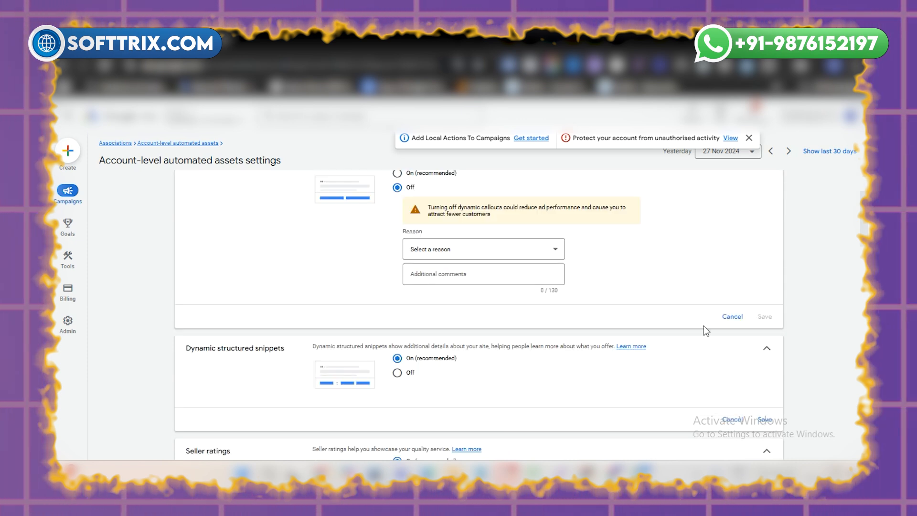
click(731, 315)
scroll(737, 329, down, 1)
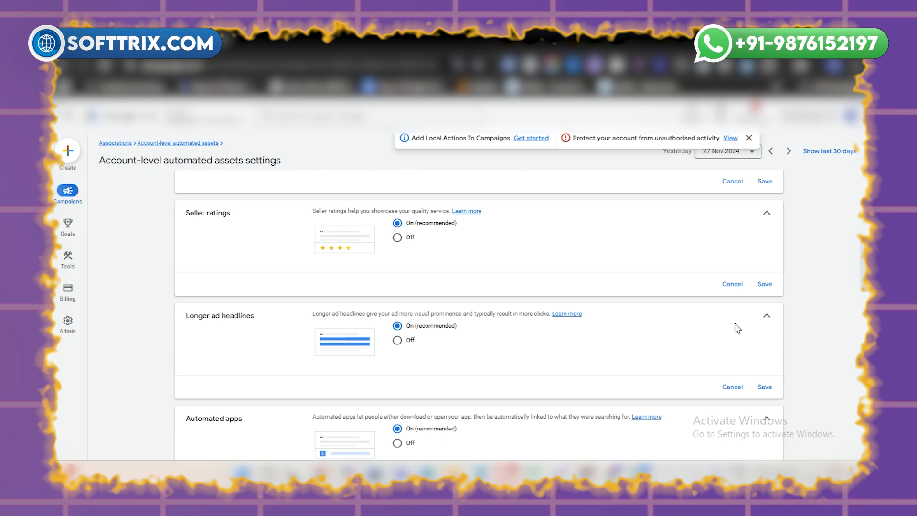
scroll(726, 386, down, 6)
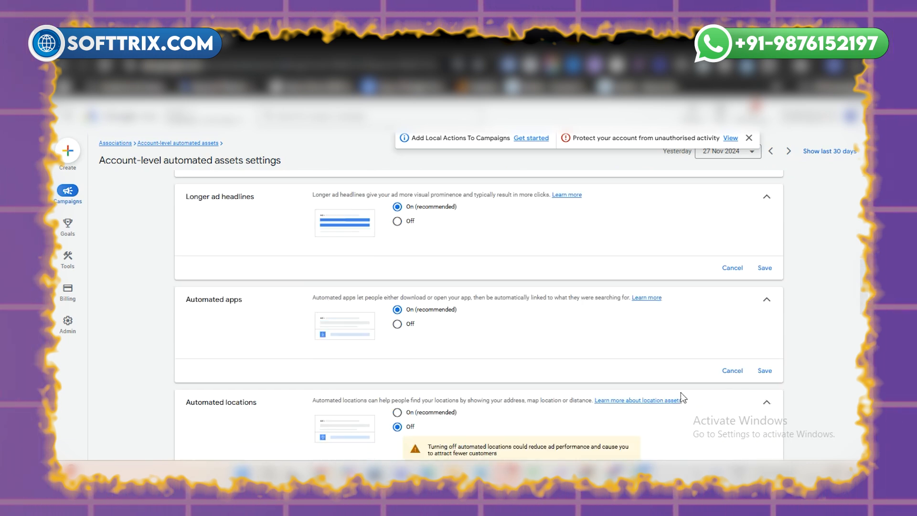
scroll(476, 379, down, 5)
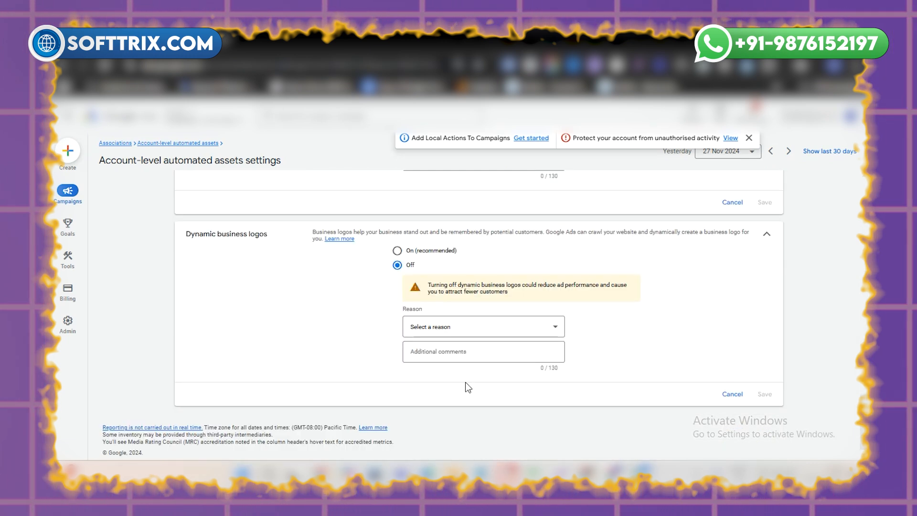
scroll(659, 273, up, 15)
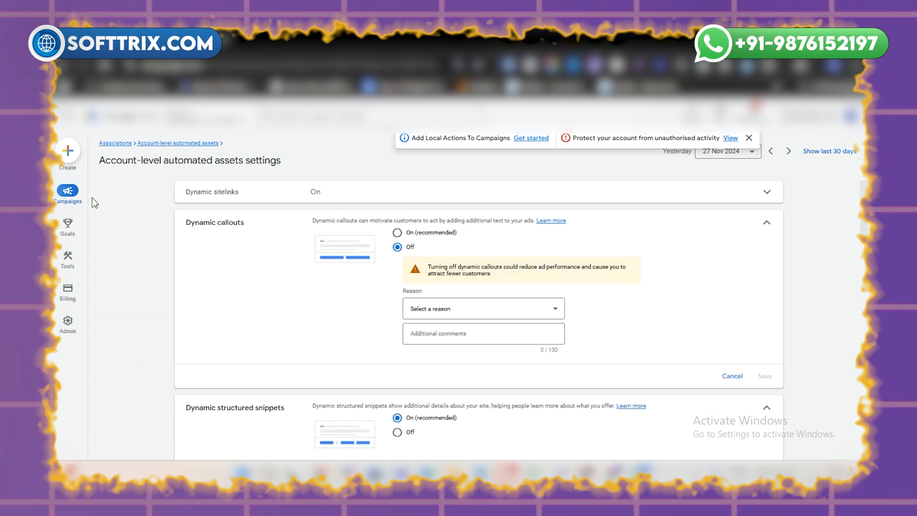
Step: Leave the account-level automated assets settings and open the Campaigns page
mouse_move(72, 196)
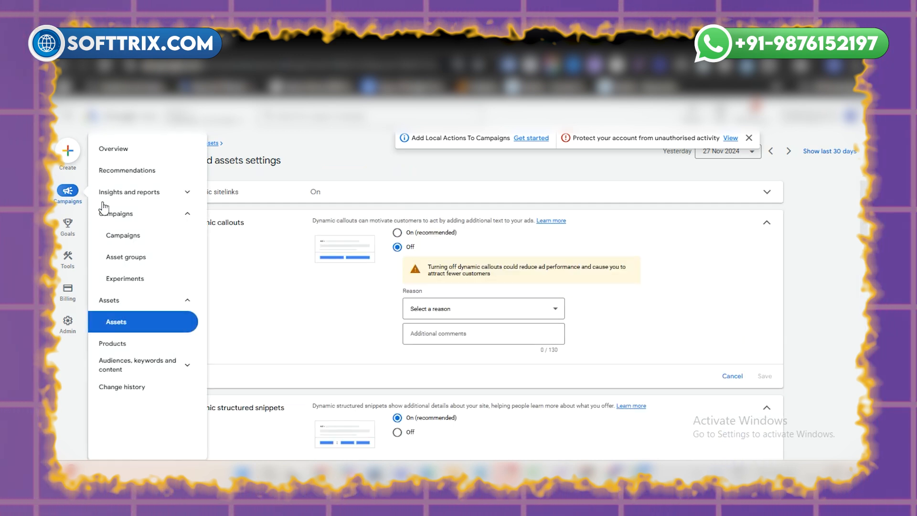
click(130, 238)
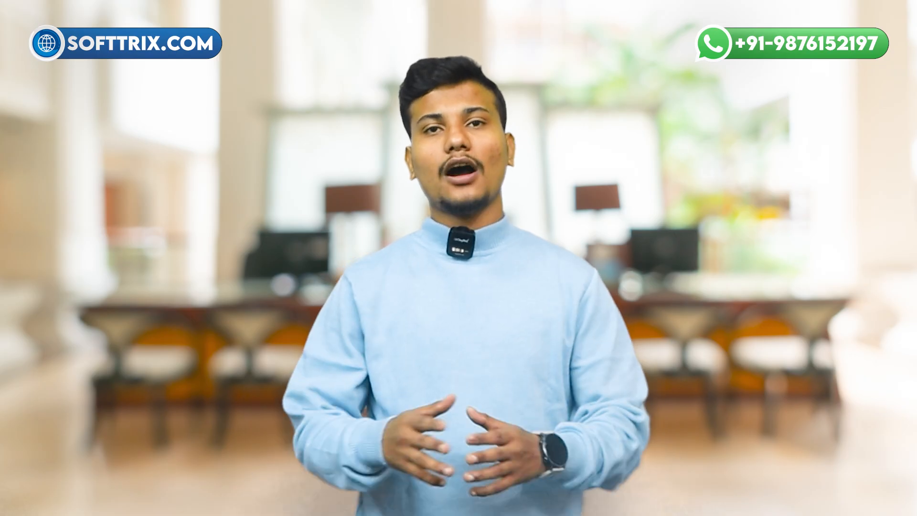